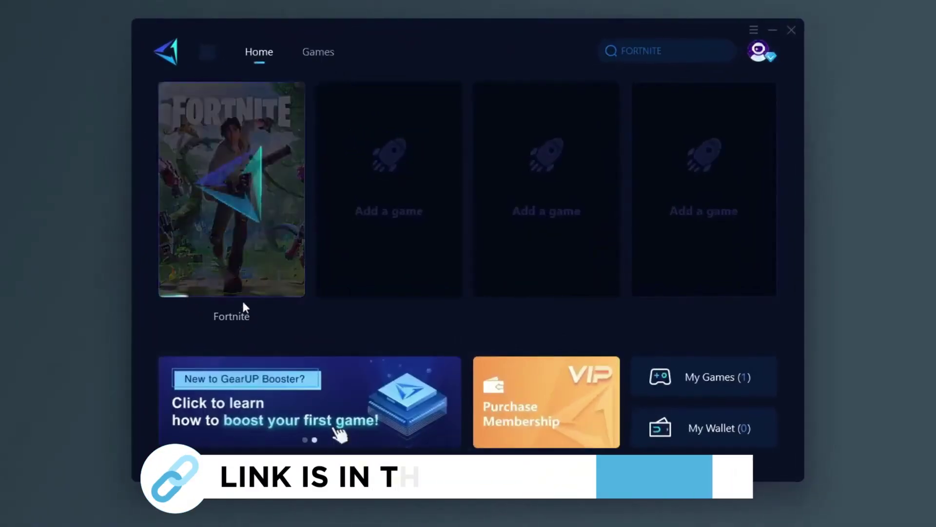
# - Start boosting Fortnite from GearUP Booster's Home and browse the supported games catalogue
pyautogui.click(227, 322)
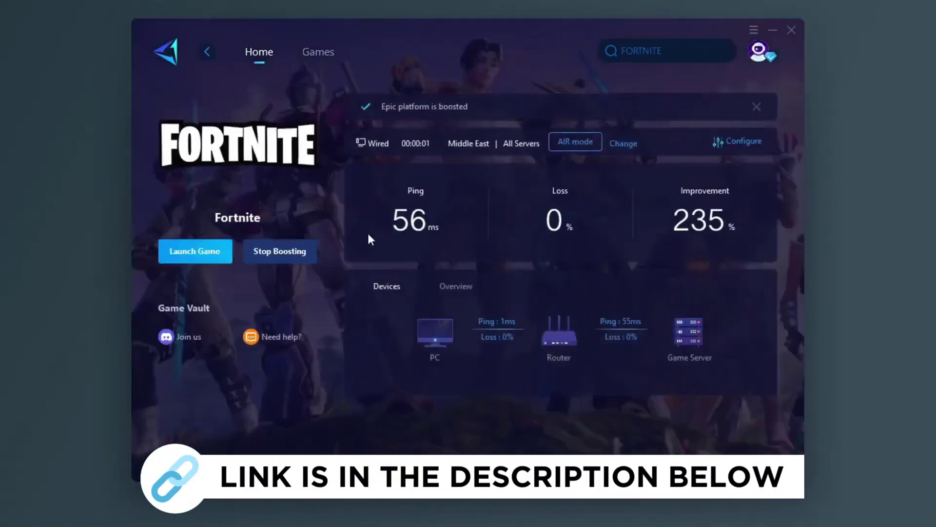
pyautogui.scroll(-3, 408, 188)
pyautogui.scroll(-5, 449, 236)
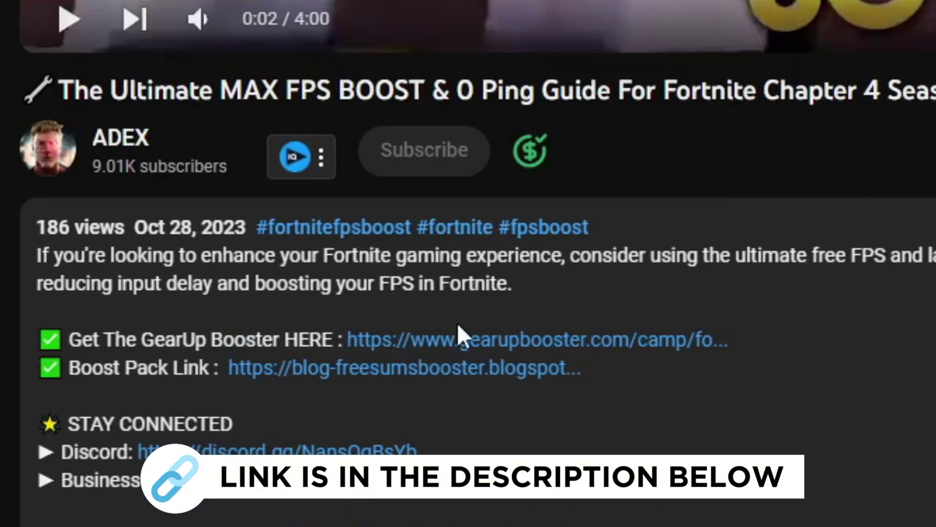
# - Follow the gearupbooster.com link in the YouTube video description
pyautogui.click(502, 344)
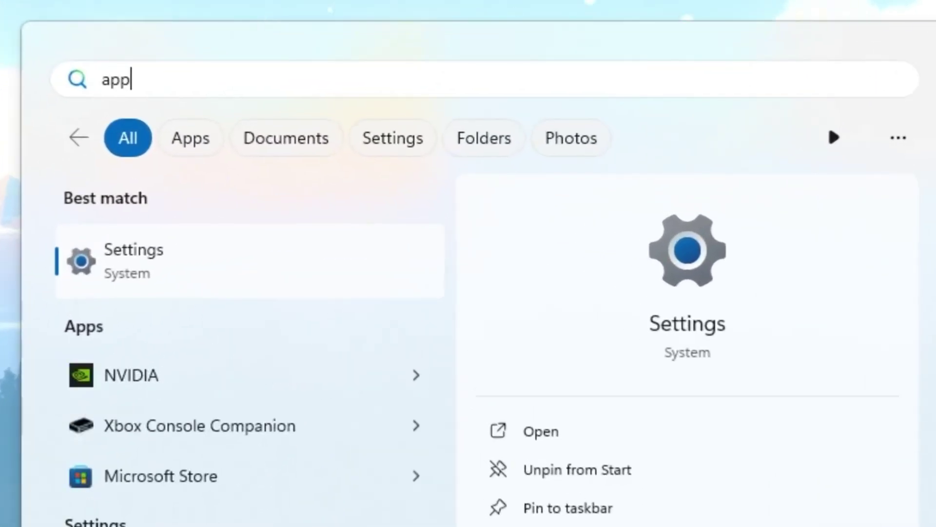
# - Apply best-performance visual effects, keeping only thumbnails and smooth screen-font edges
pyautogui.write('ea')
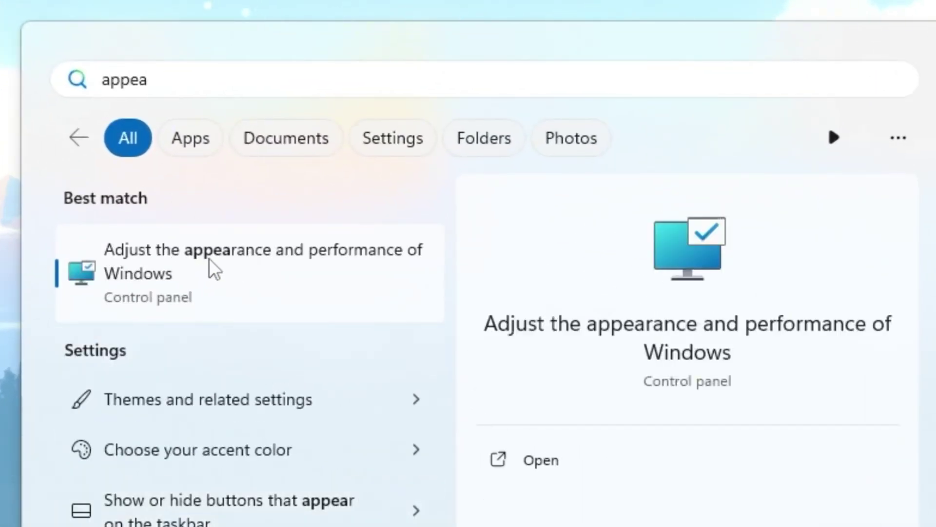
pyautogui.click(268, 276)
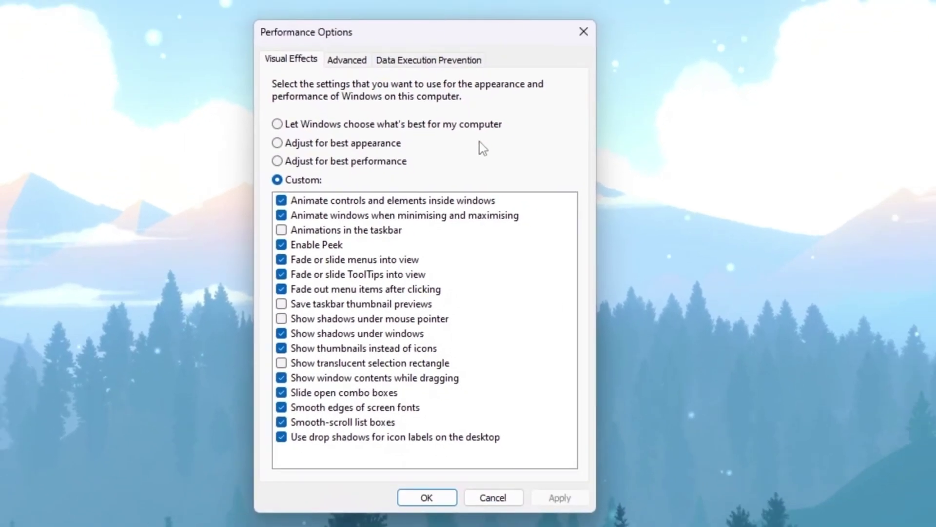
pyautogui.click(343, 164)
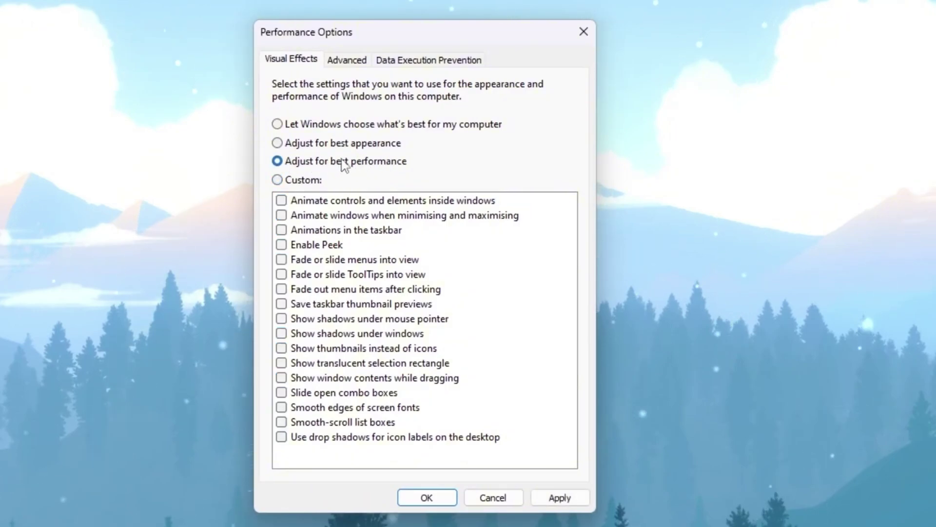
pyautogui.click(290, 348)
pyautogui.click(294, 411)
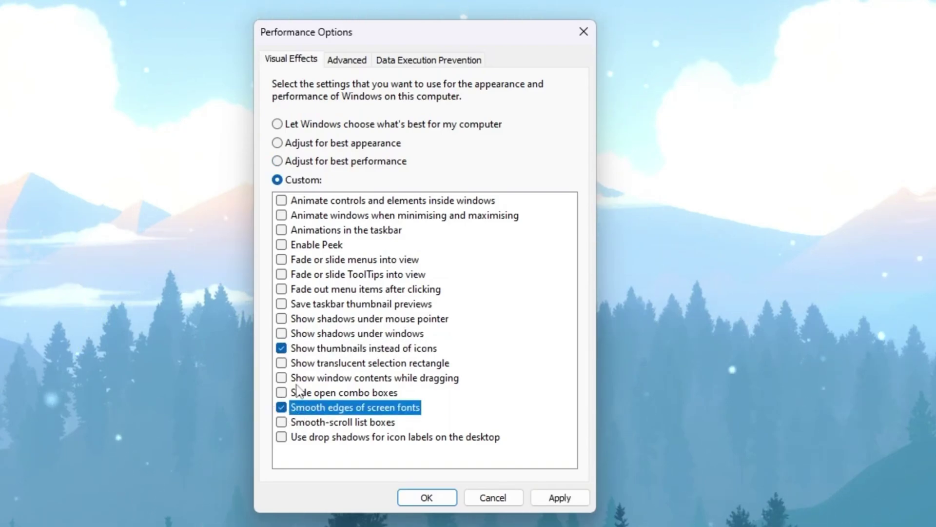
pyautogui.click(556, 498)
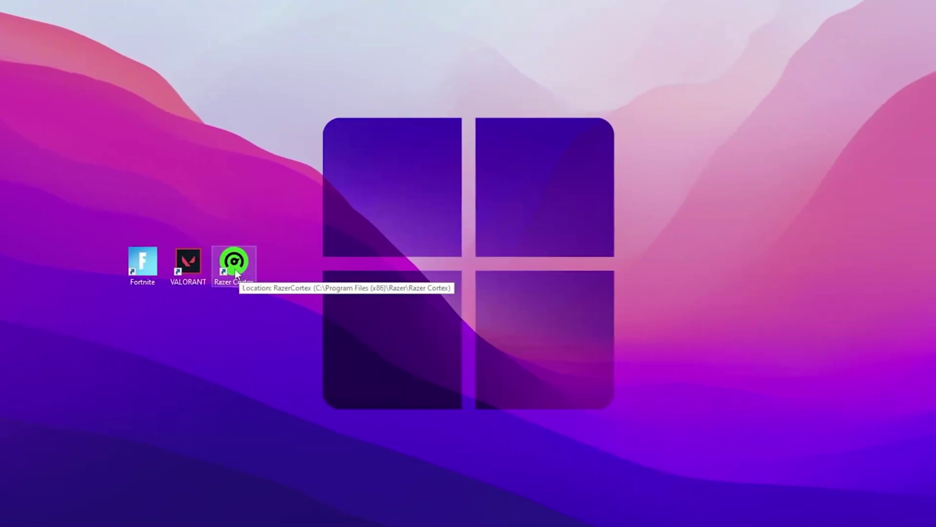
# - Launch Razer Cortex and review the Game Booster list of 43 items to optimize
pyautogui.doubleClick(236, 273)
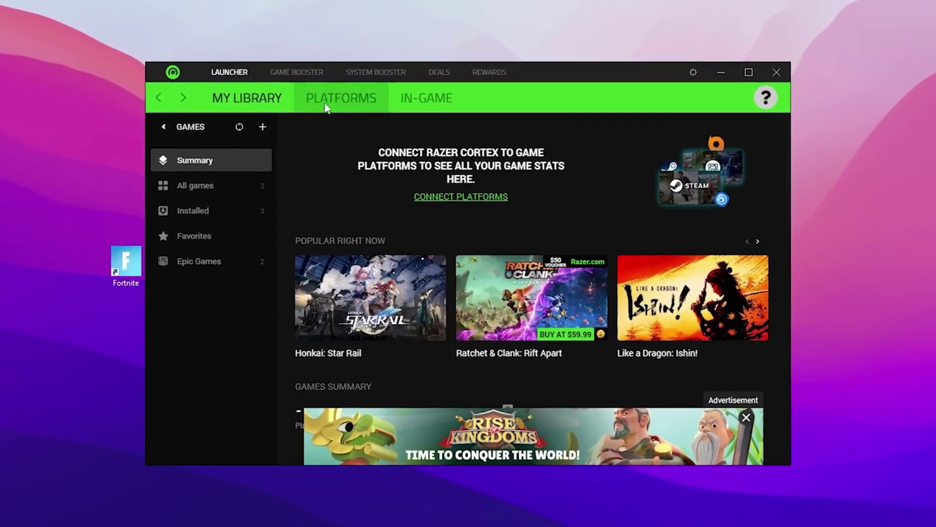
pyautogui.click(295, 72)
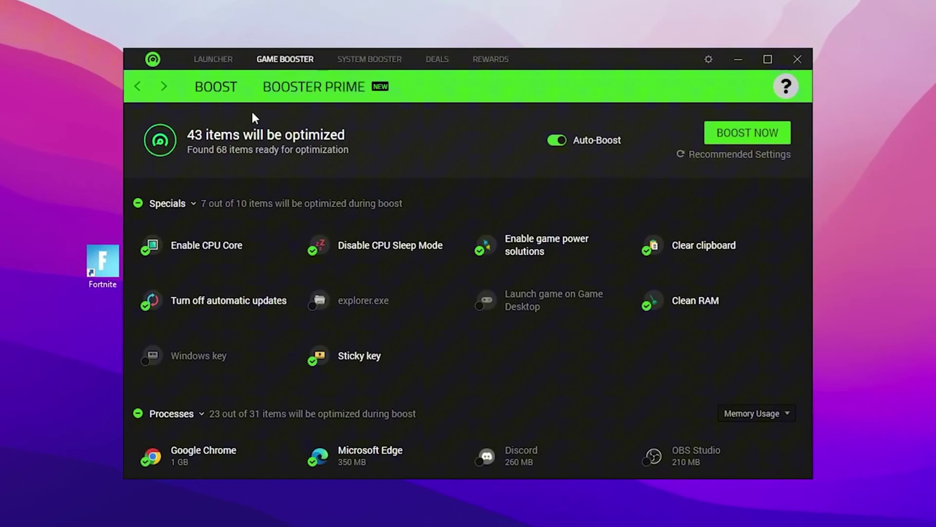
pyautogui.scroll(-5, 146, 214)
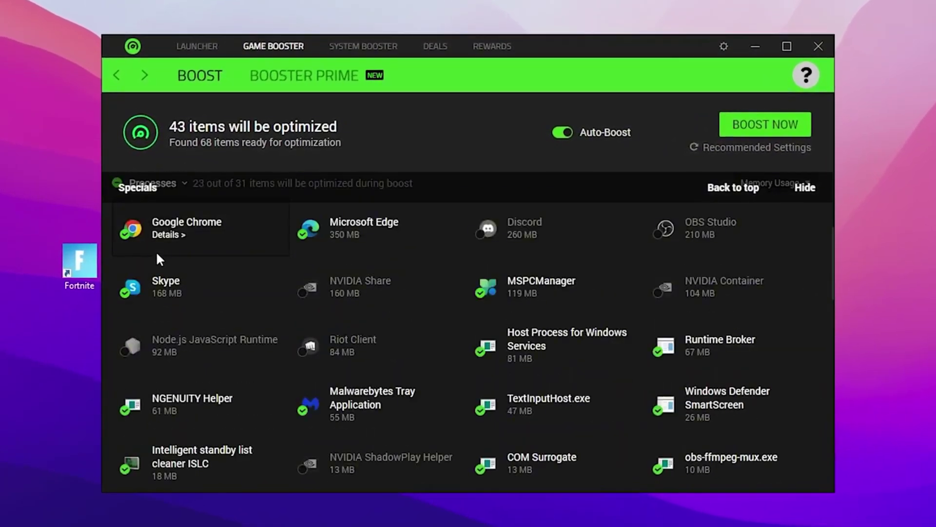
pyautogui.scroll(-5, 157, 256)
pyautogui.scroll(-5, 195, 312)
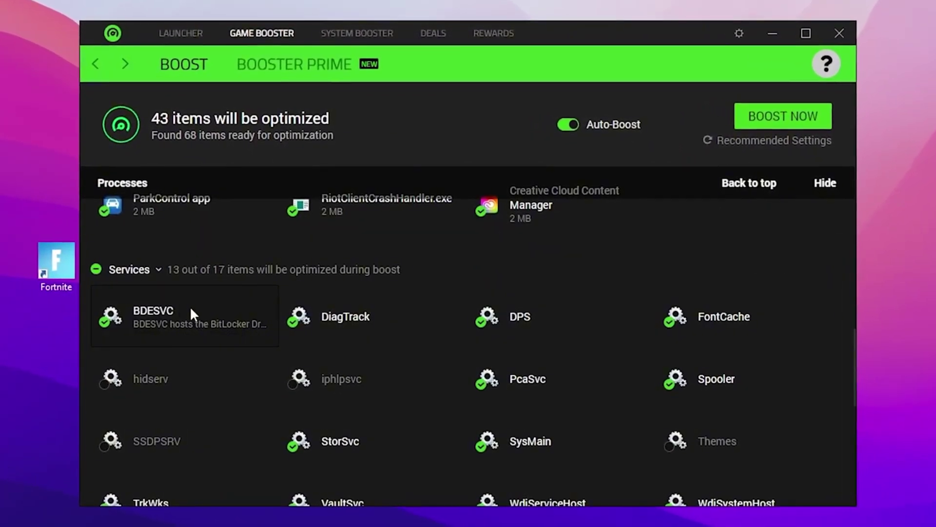
pyautogui.scroll(5, 195, 315)
pyautogui.scroll(5, 244, 319)
pyautogui.scroll(3, 241, 320)
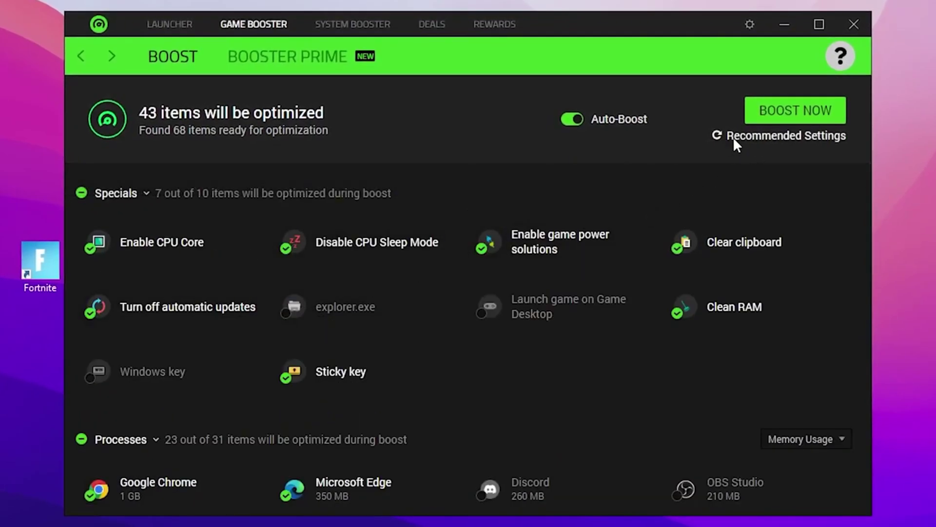
# - Restore recommended boost settings and add Enable CPU Core, giving 19 items
pyautogui.click(800, 136)
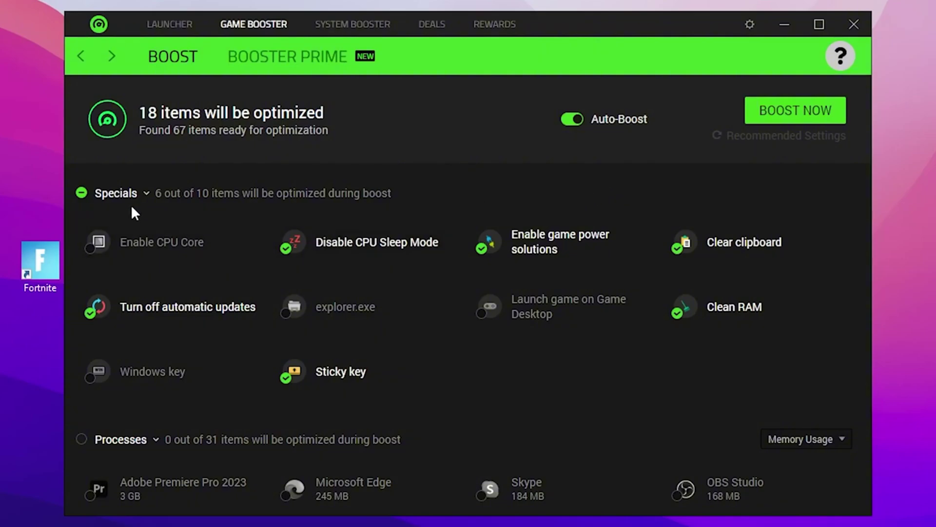
pyautogui.moveTo(173, 242)
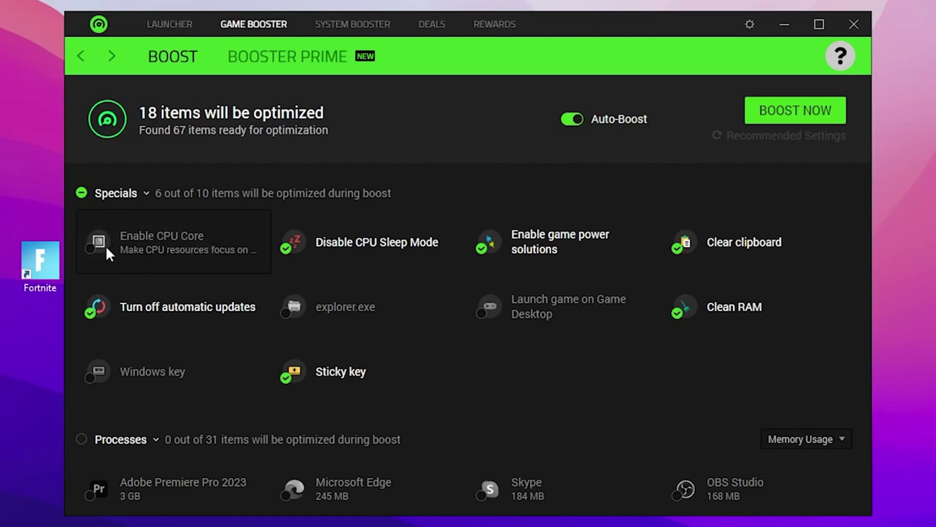
pyautogui.click(92, 248)
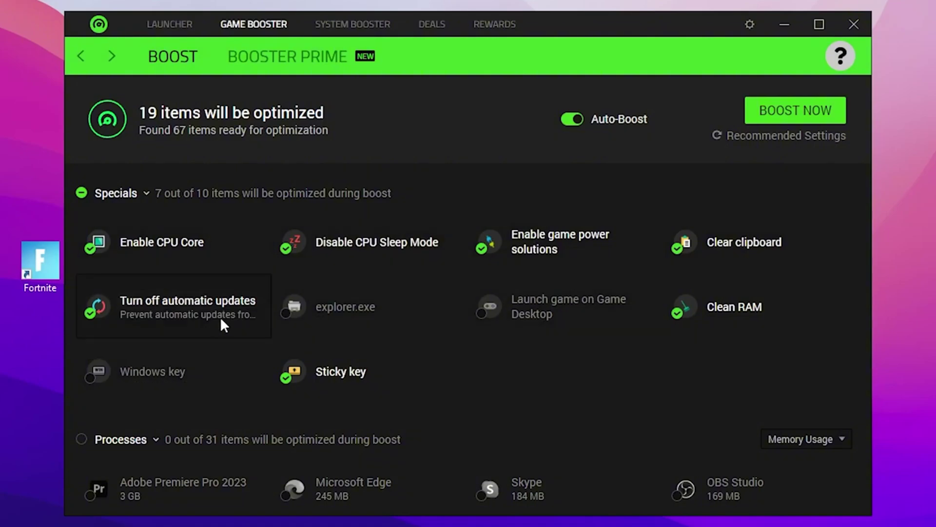
# - Tick the Processes section to include every process in the boost
pyautogui.scroll(-2, 221, 317)
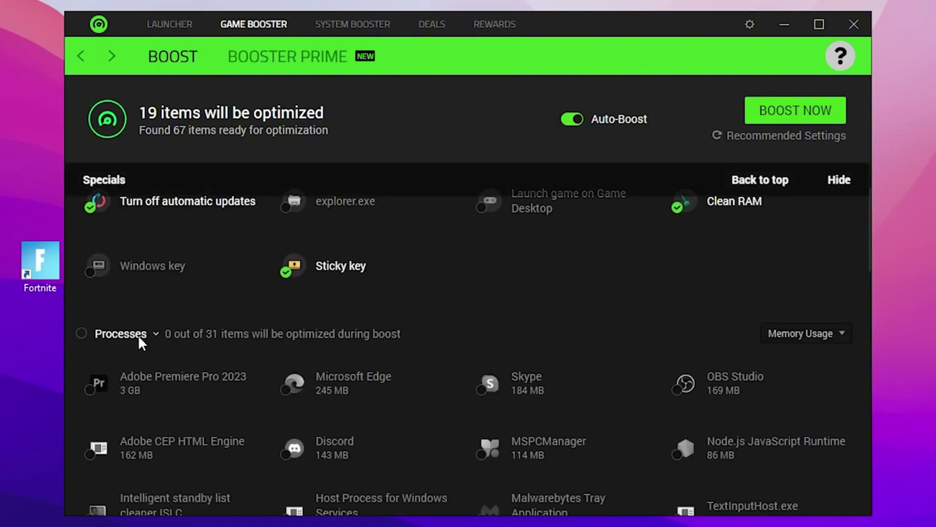
pyautogui.click(82, 333)
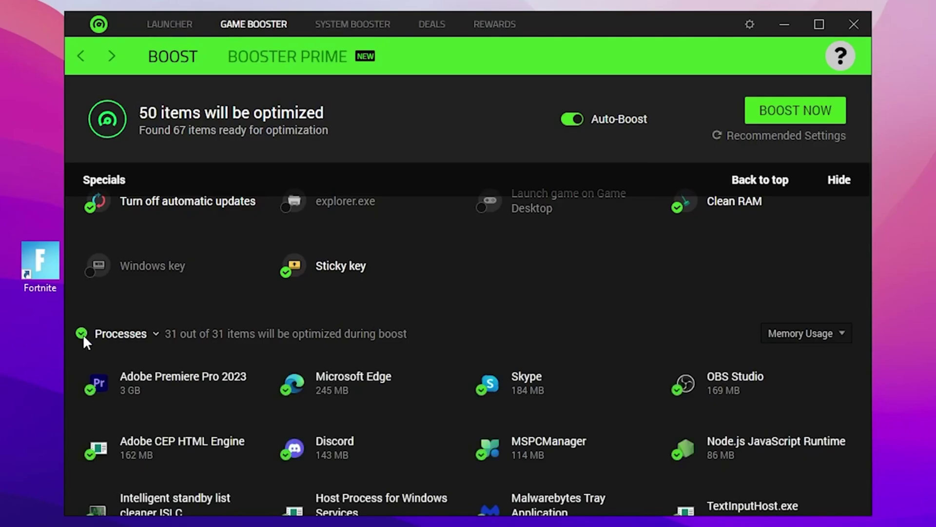
pyautogui.scroll(-3, 422, 294)
pyautogui.scroll(2, 365, 297)
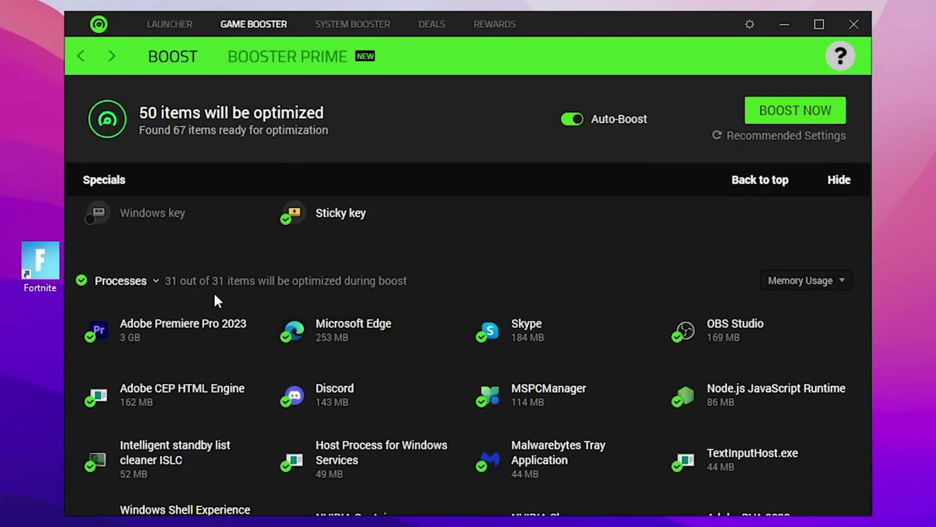
pyautogui.moveTo(174, 383)
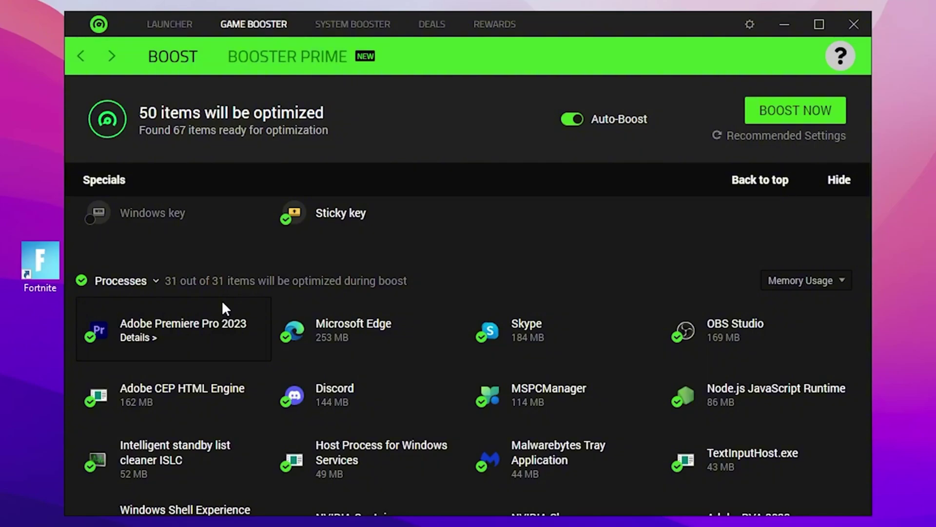
pyautogui.scroll(-1, 412, 392)
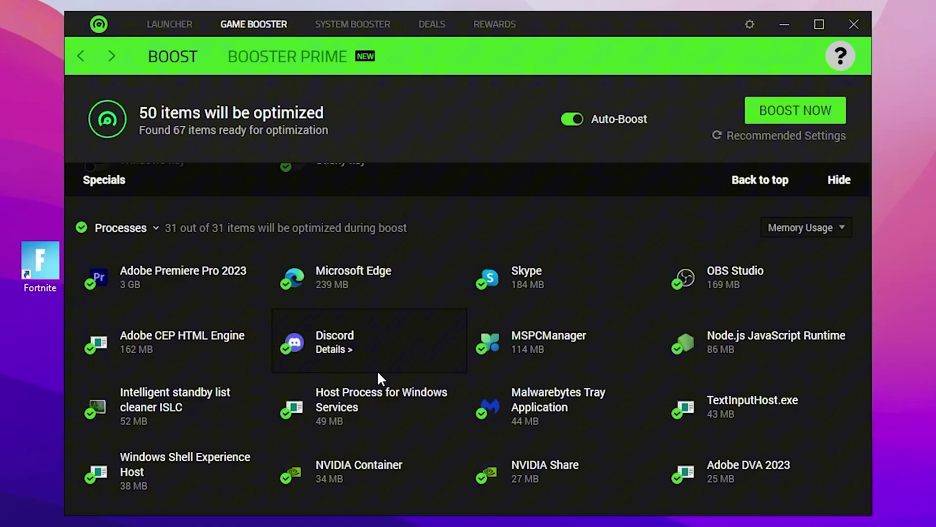
pyautogui.scroll(-1, 390, 375)
pyautogui.scroll(-1, 446, 377)
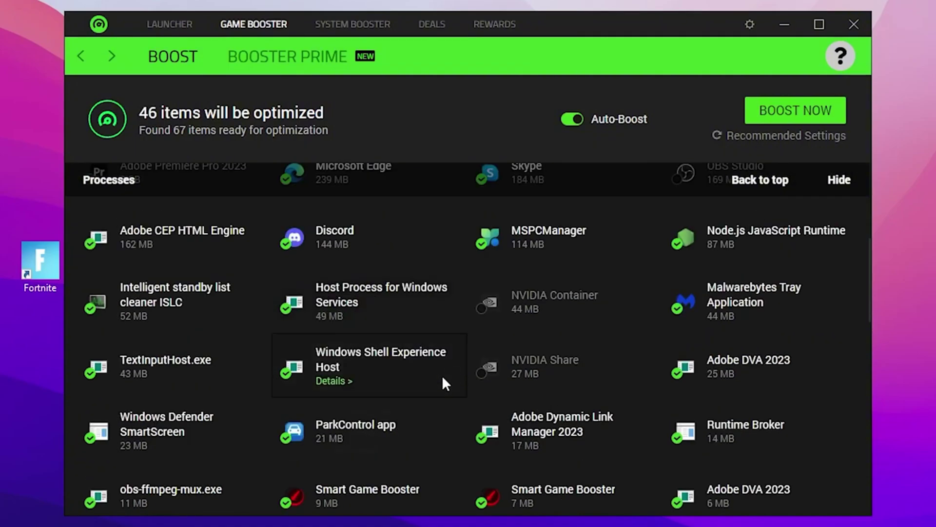
pyautogui.scroll(-3, 436, 390)
pyautogui.scroll(-1, 429, 404)
# - Exclude NVIDIA Web Helper, ShadowPlay Helper, Riot Client, Host Process and Shell Experience Host
pyautogui.click(197, 347)
pyautogui.click(532, 407)
pyautogui.scroll(1, 541, 400)
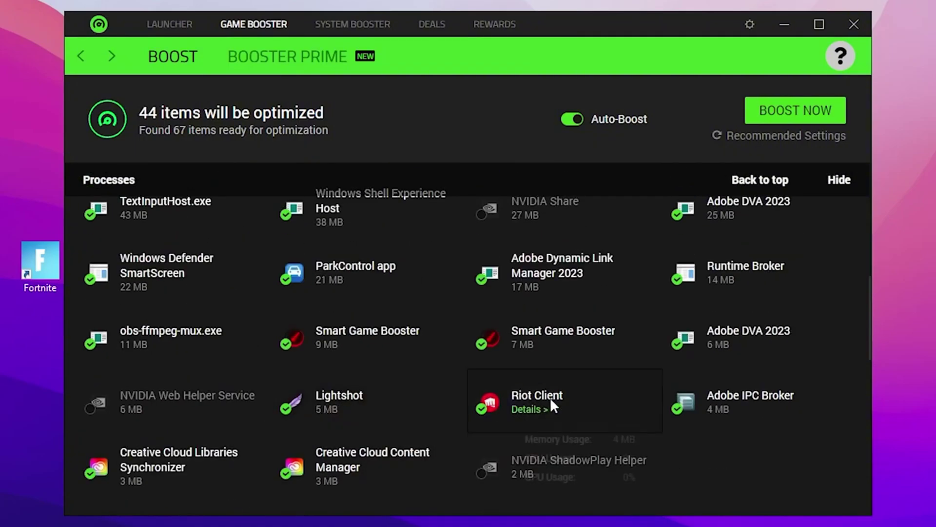
pyautogui.click(550, 397)
pyautogui.scroll(5, 342, 410)
pyautogui.scroll(-1, 336, 409)
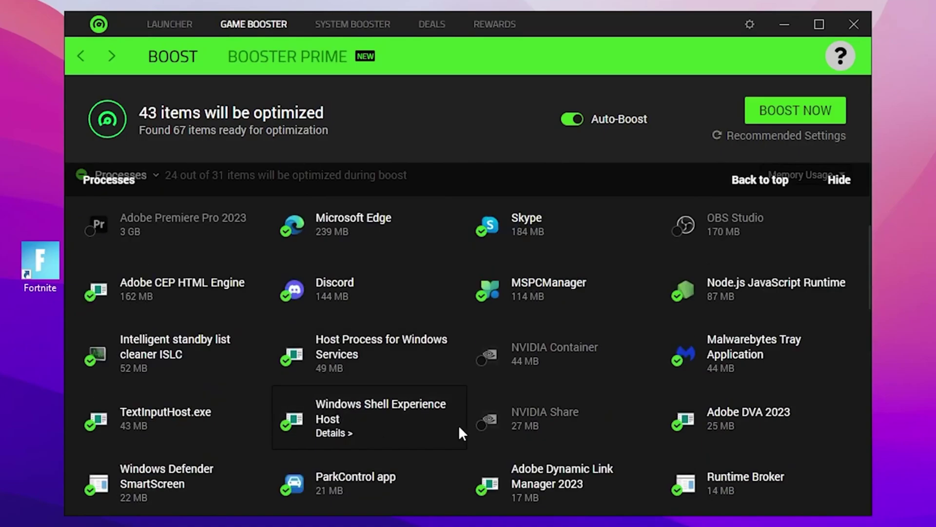
pyautogui.click(391, 349)
pyautogui.click(420, 410)
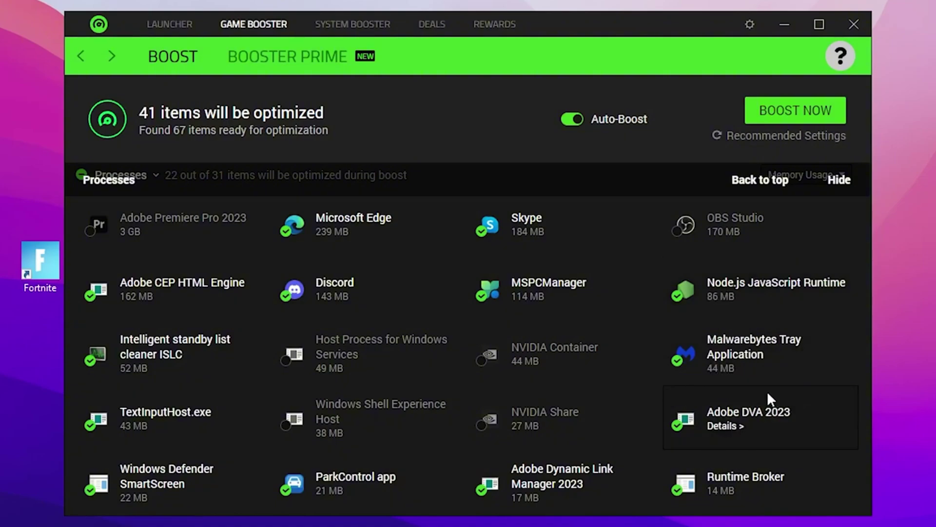
pyautogui.scroll(-2, 457, 360)
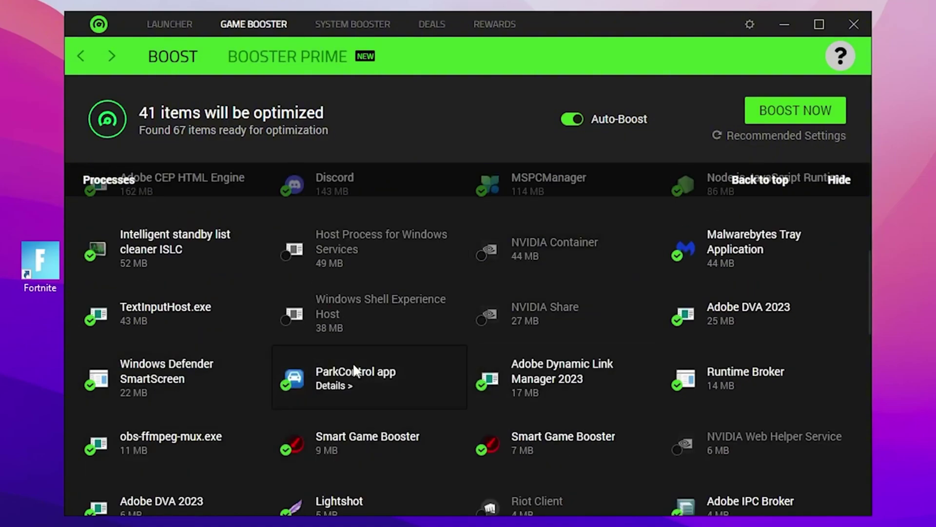
pyautogui.scroll(-2, 524, 369)
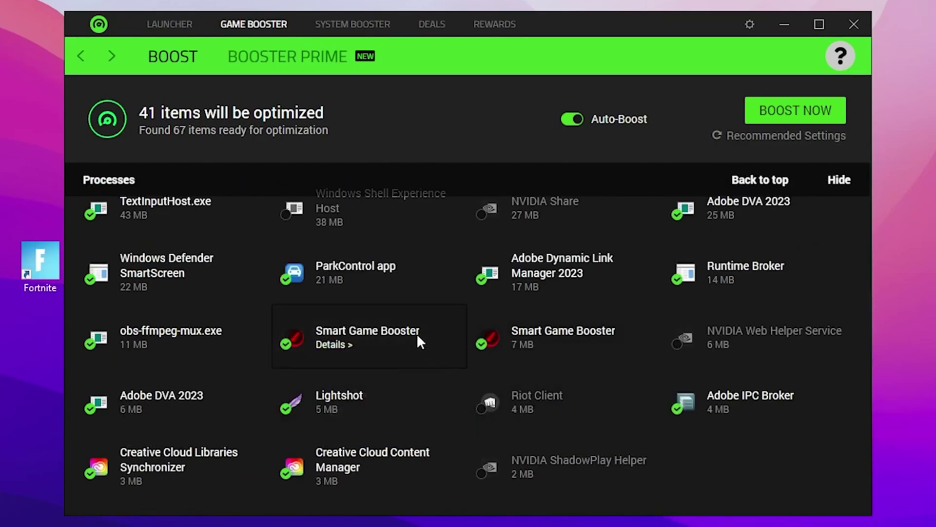
pyautogui.scroll(-3, 410, 346)
pyautogui.scroll(-2, 409, 347)
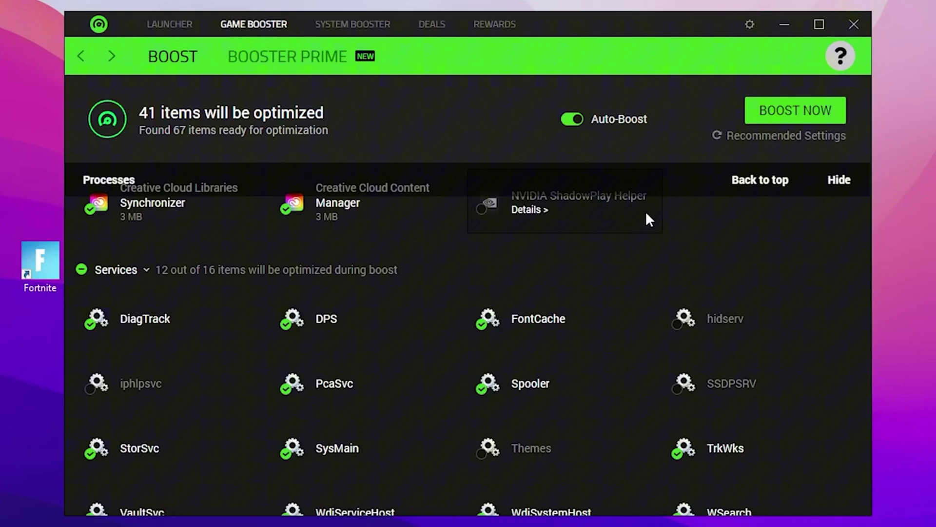
# - Run the boost, optimizing 41 items and releasing 2.17 GB of memory
pyautogui.click(786, 112)
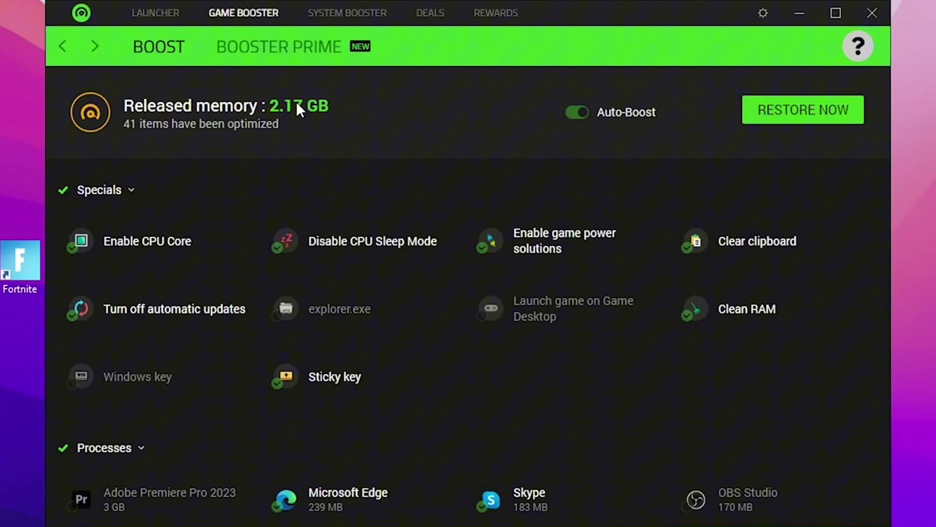
# - Clean about 6.90 GB of junk files with System Clean and return to its overview
pyautogui.click(335, 14)
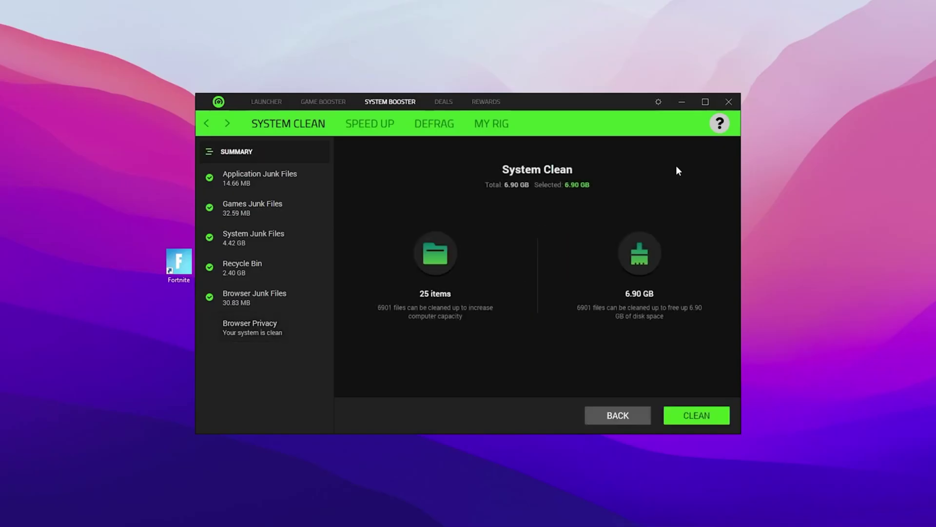
pyautogui.click(710, 416)
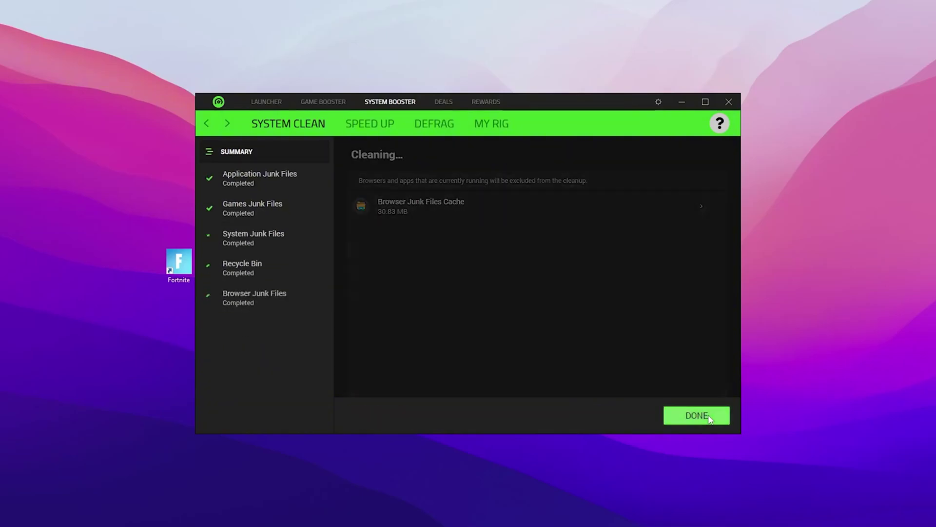
pyautogui.click(707, 416)
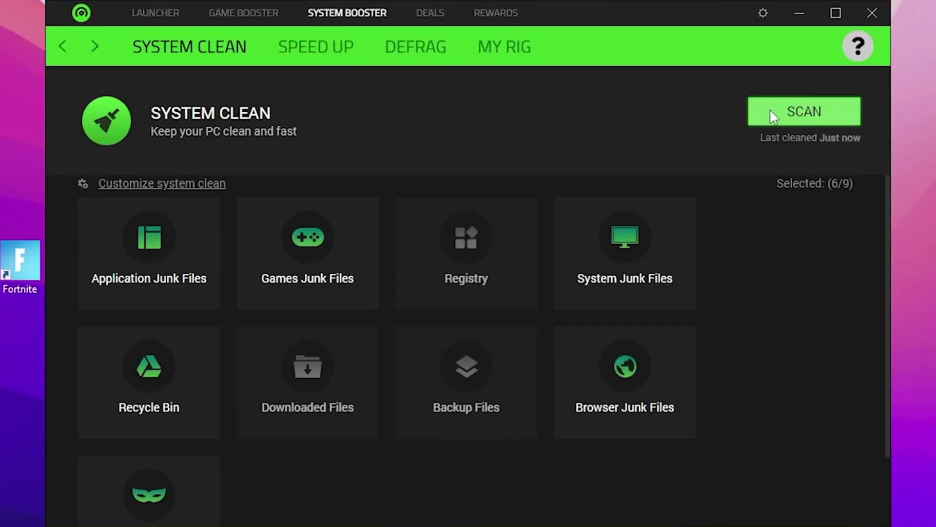
# - Optimize all 63 Speed Up items, then close Razer Cortex and reveal hidden tray icons
pyautogui.click(328, 48)
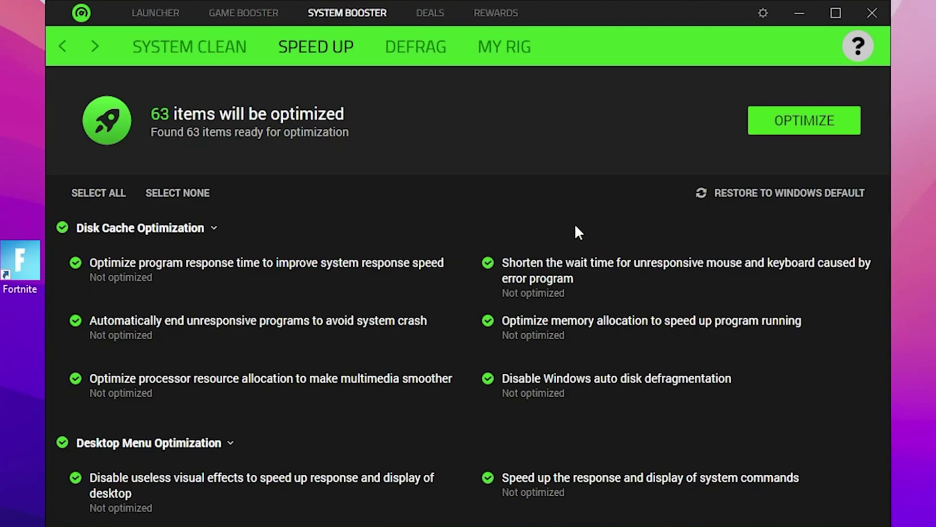
pyautogui.click(819, 123)
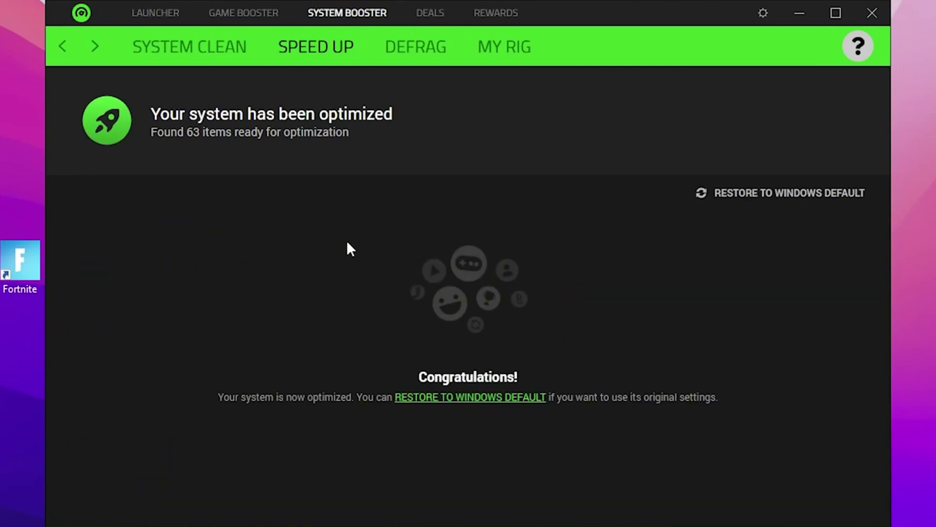
pyautogui.click(860, 4)
pyautogui.click(880, 521)
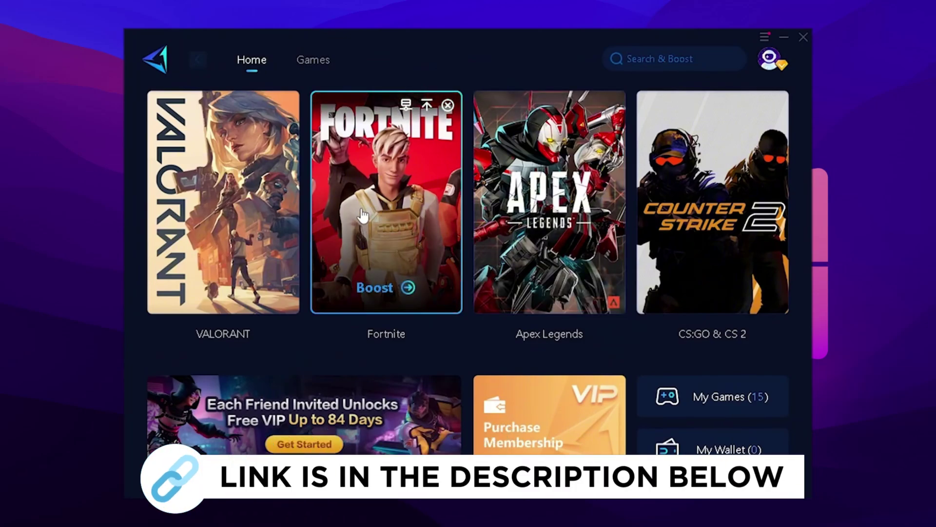
# - Start boosting Fortnite from the GearUP Booster Home page
pyautogui.click(383, 287)
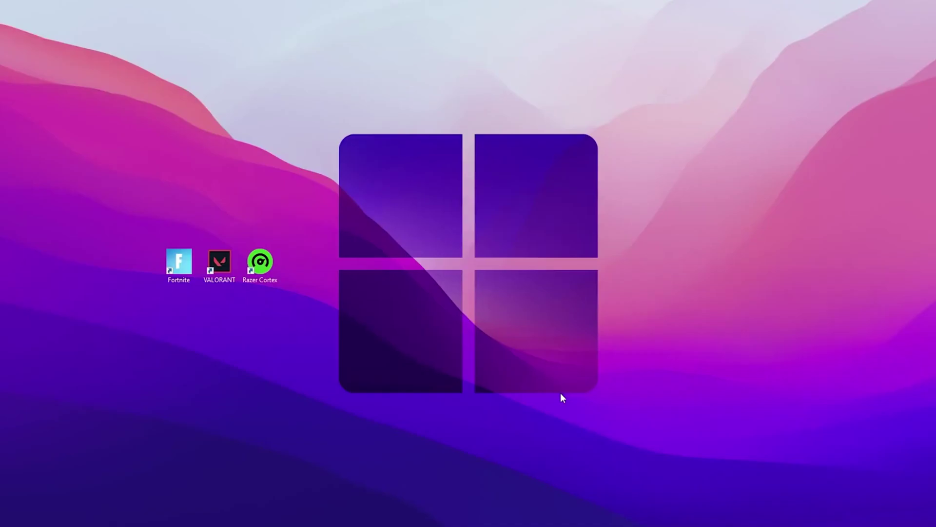
# - Launch dfrgui from the Run prompt and start optimising New Volume (D:)
pyautogui.press('super+r')
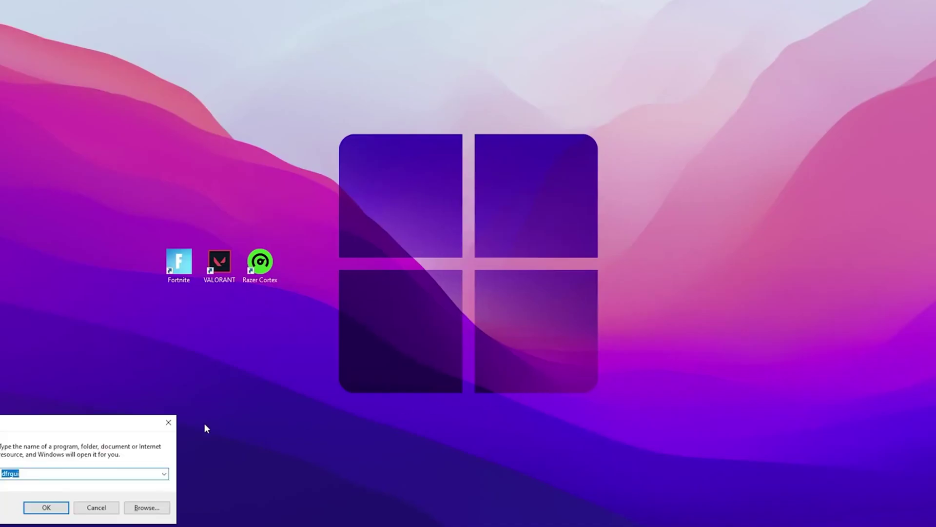
pyautogui.moveTo(27, 422); pyautogui.dragTo(414, 224)
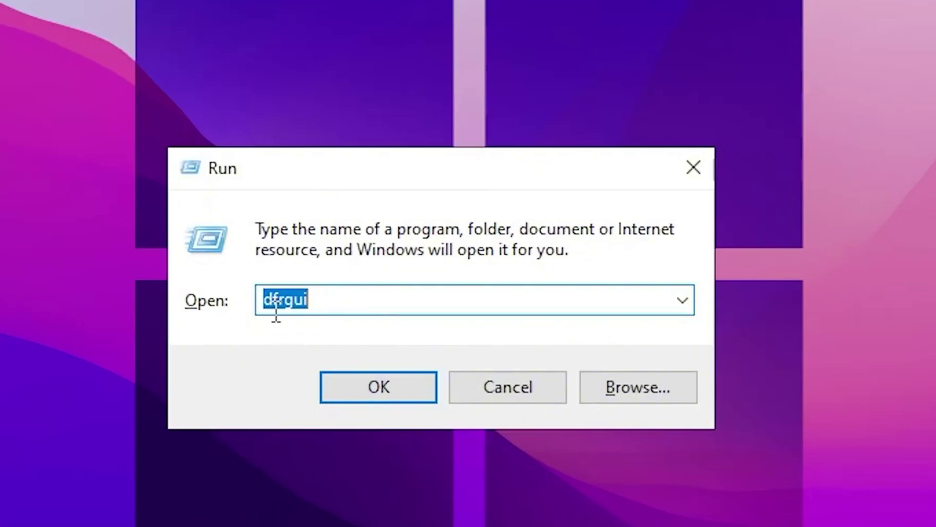
pyautogui.click(379, 388)
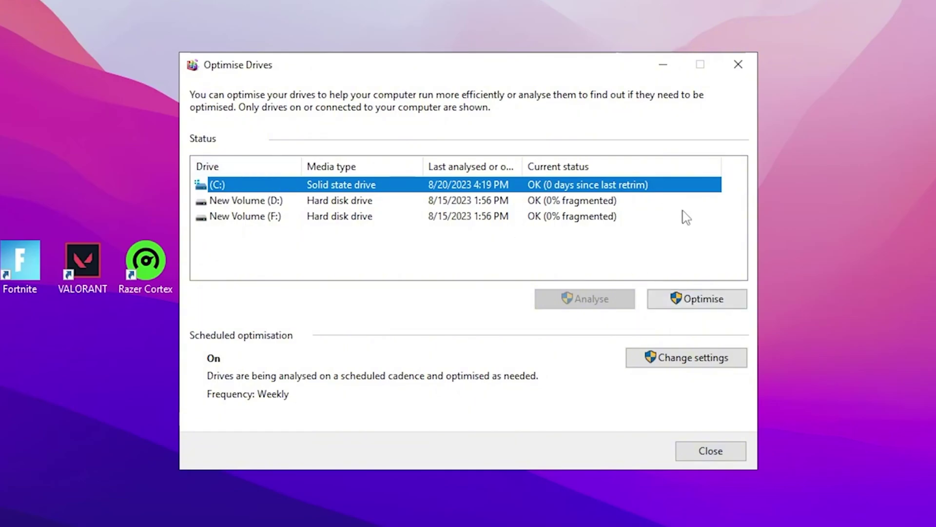
pyautogui.click(244, 201)
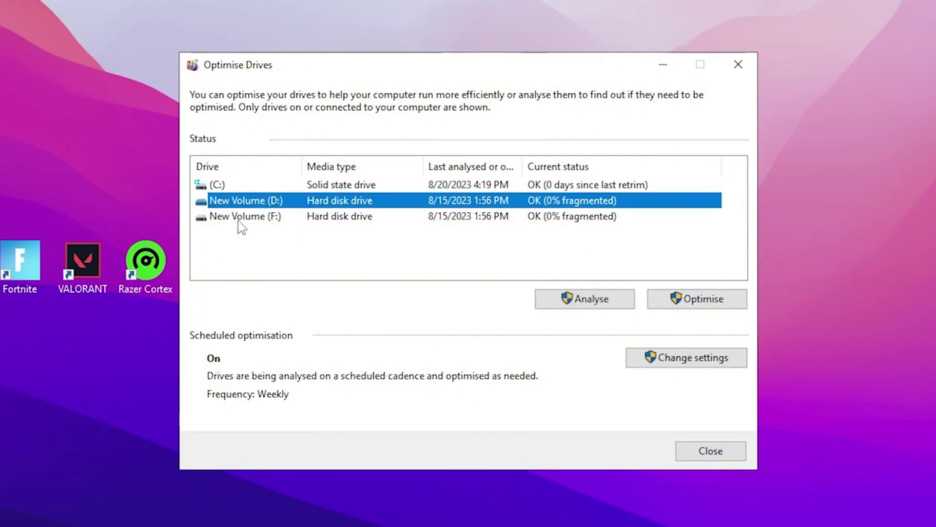
pyautogui.click(705, 305)
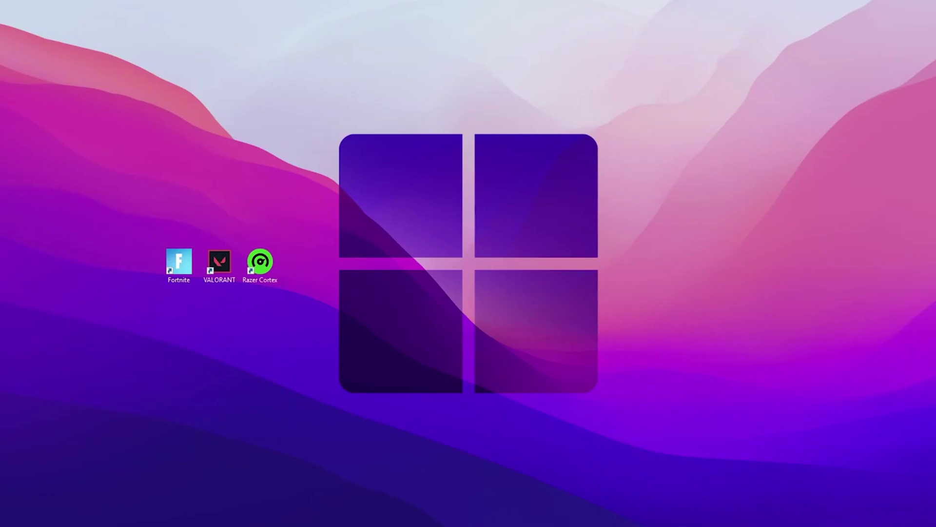
# - Bring up the Gaming settings' Game Mode page with Game Mode switched on
pyautogui.press('super')
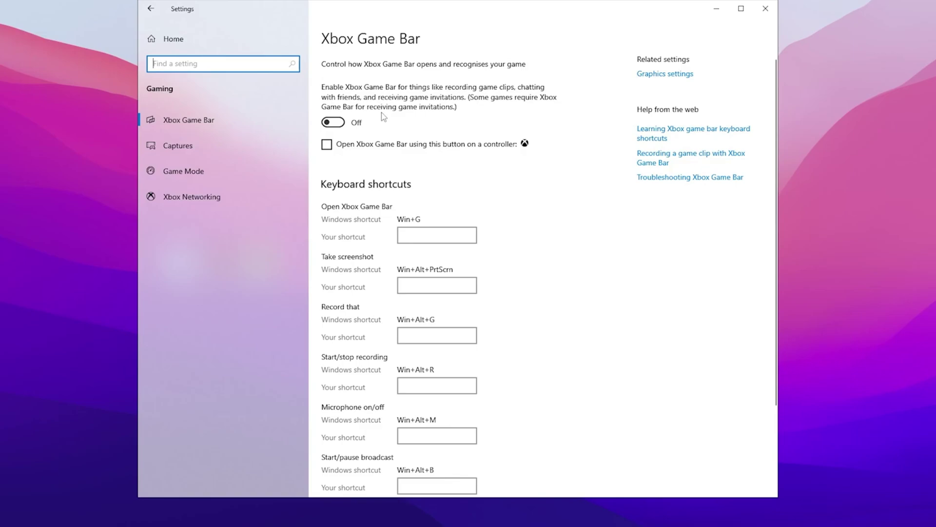
pyautogui.click(194, 174)
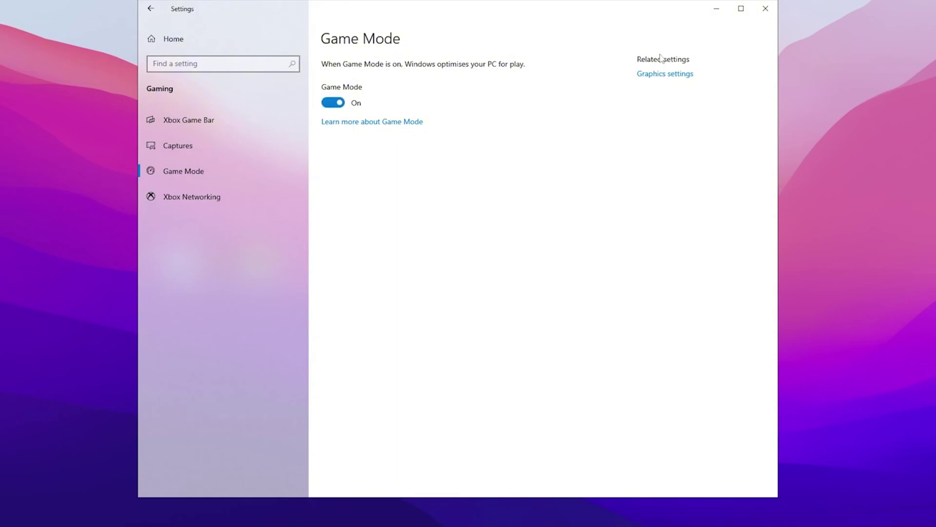
# - In Graphics settings, set VALORANT's GPU preference to High performance and save
pyautogui.click(669, 77)
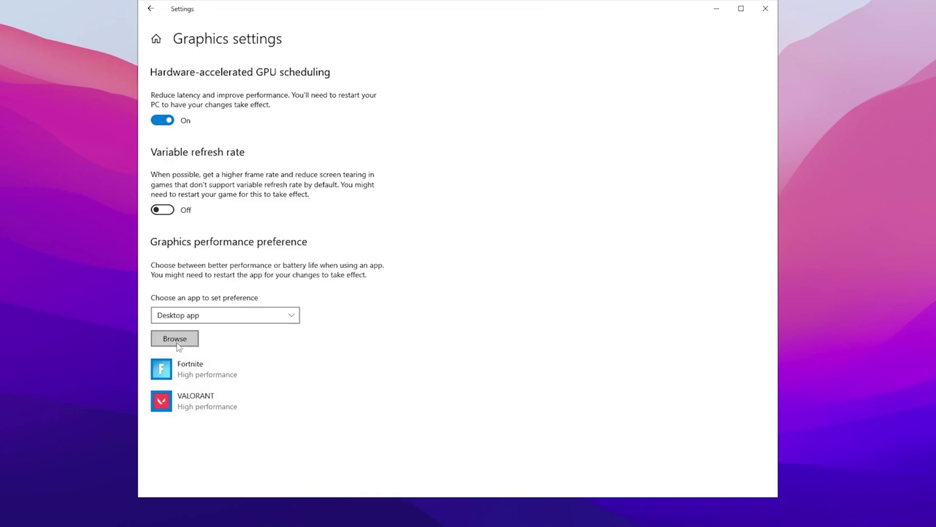
pyautogui.click(189, 401)
pyautogui.click(307, 456)
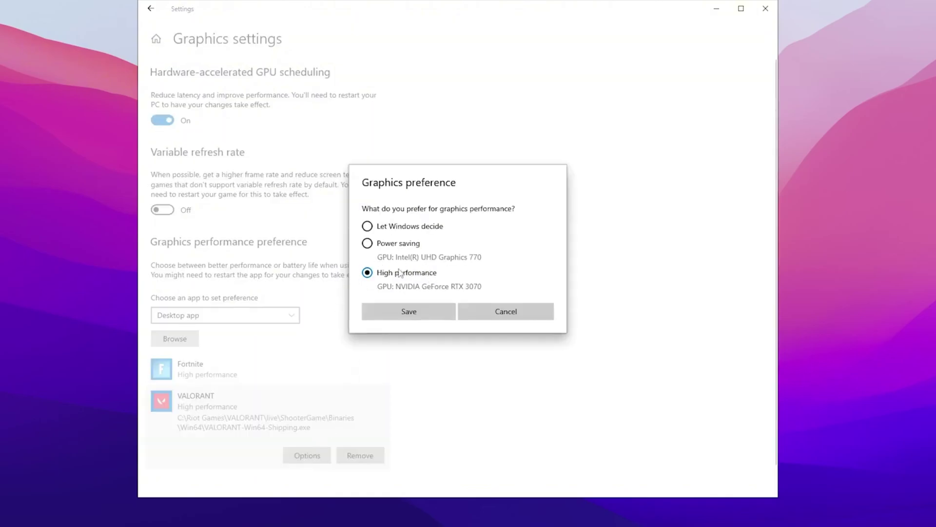
pyautogui.click(420, 311)
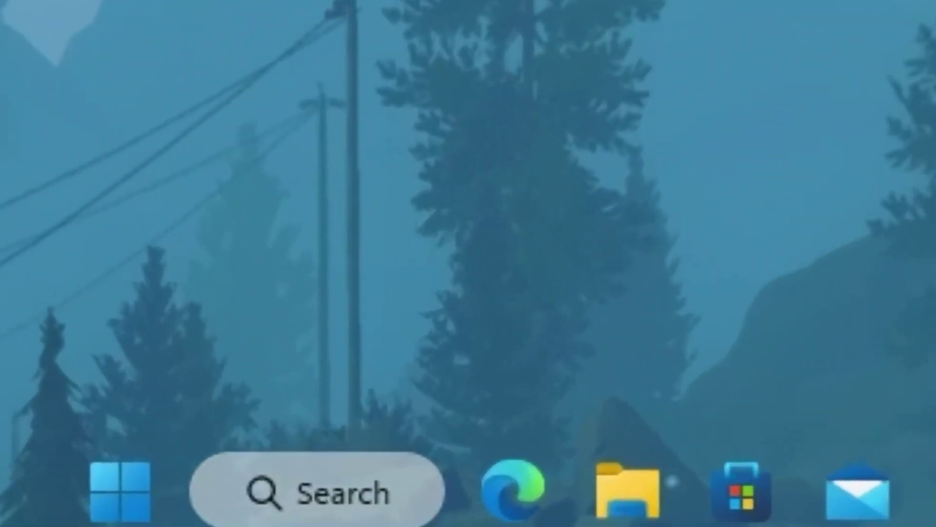
# - Search 'power', choose a power plan, and edit Bitsum Highest Performance plan settings
pyautogui.click(429, 514)
pyautogui.write('powere')
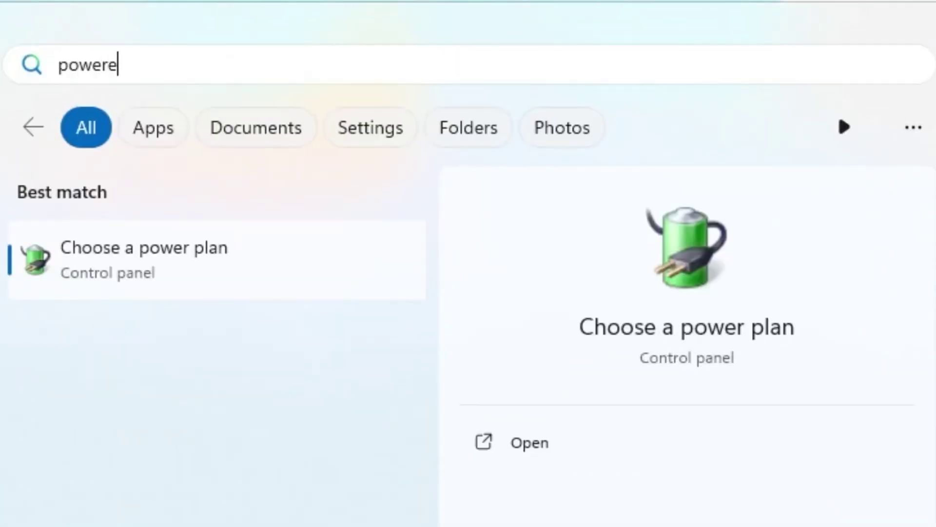
pyautogui.click(130, 262)
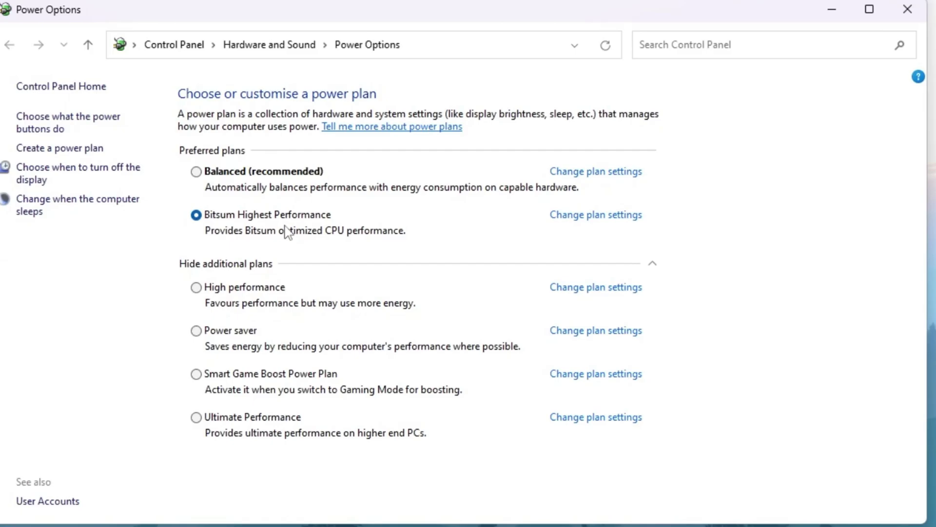
pyautogui.click(585, 215)
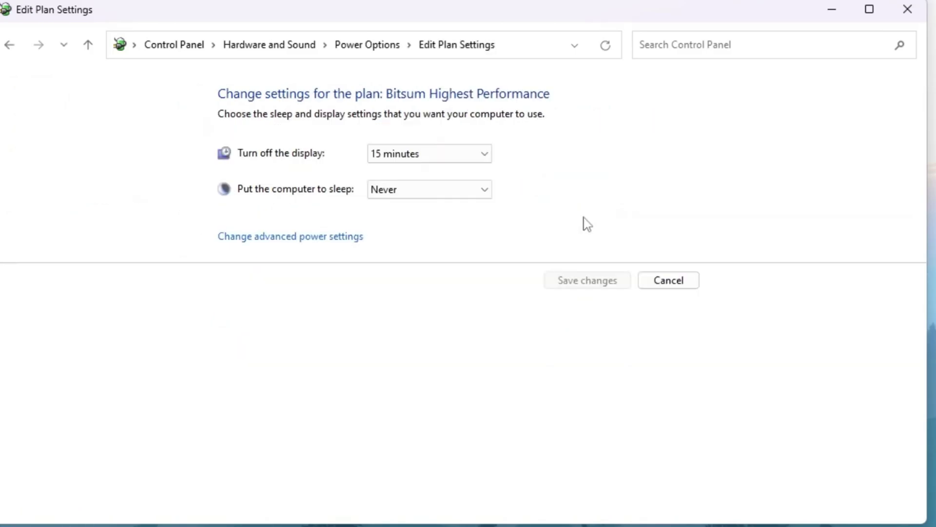
# - Show minimum and maximum processor state at 100% in advanced power settings
pyautogui.click(254, 248)
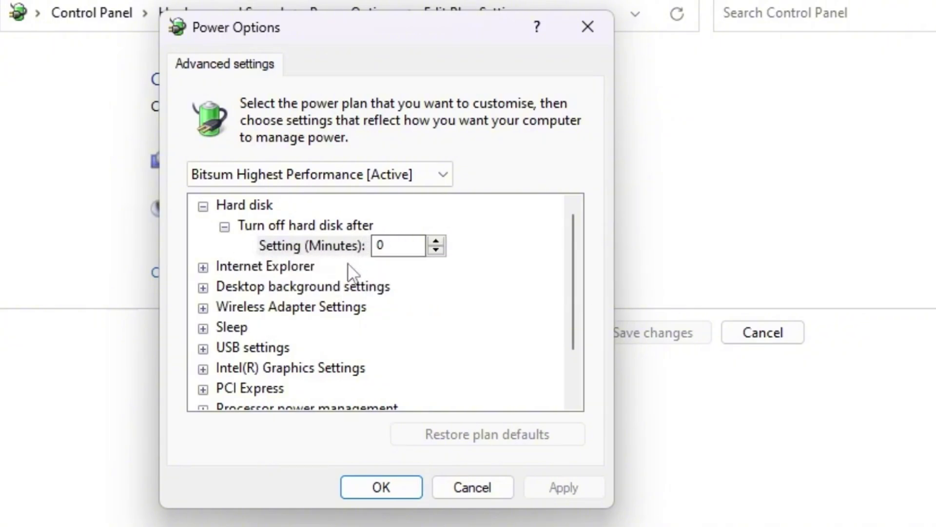
pyautogui.scroll(-1, 312, 293)
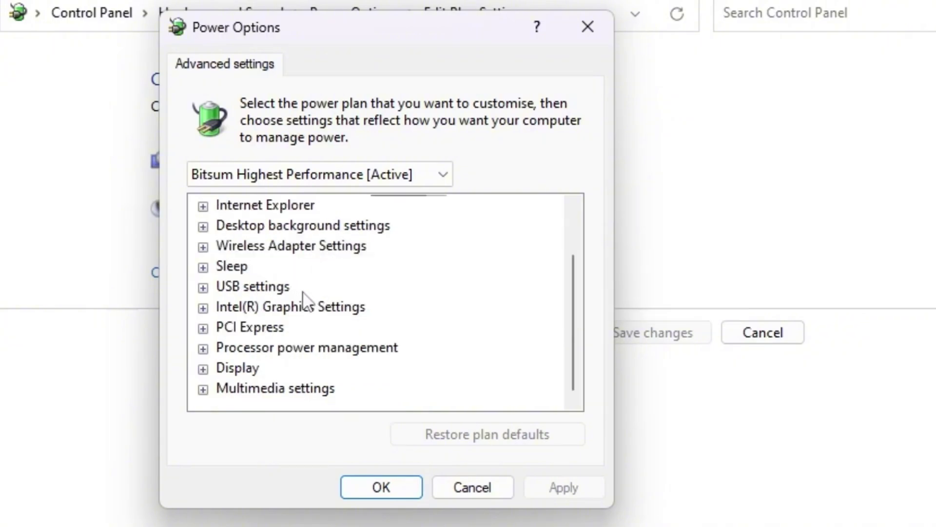
pyautogui.click(203, 349)
pyautogui.scroll(-1, 335, 327)
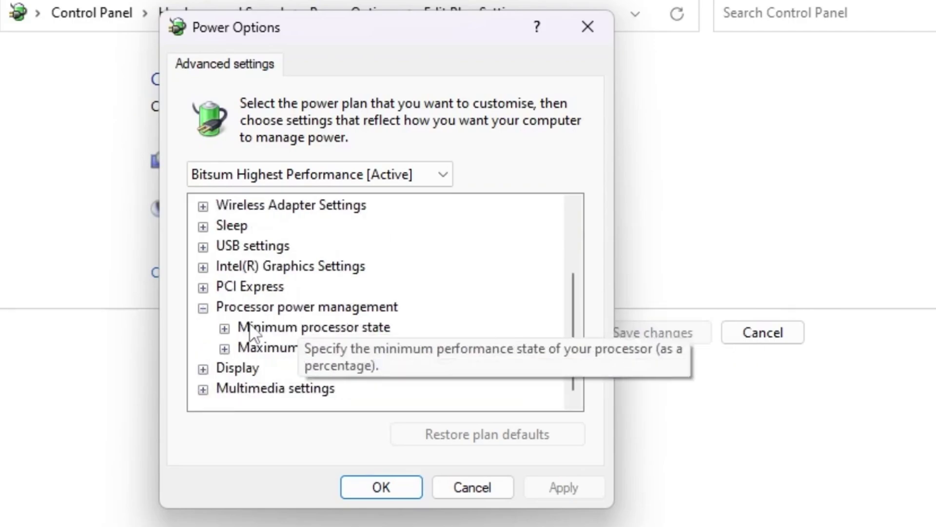
pyautogui.click(223, 328)
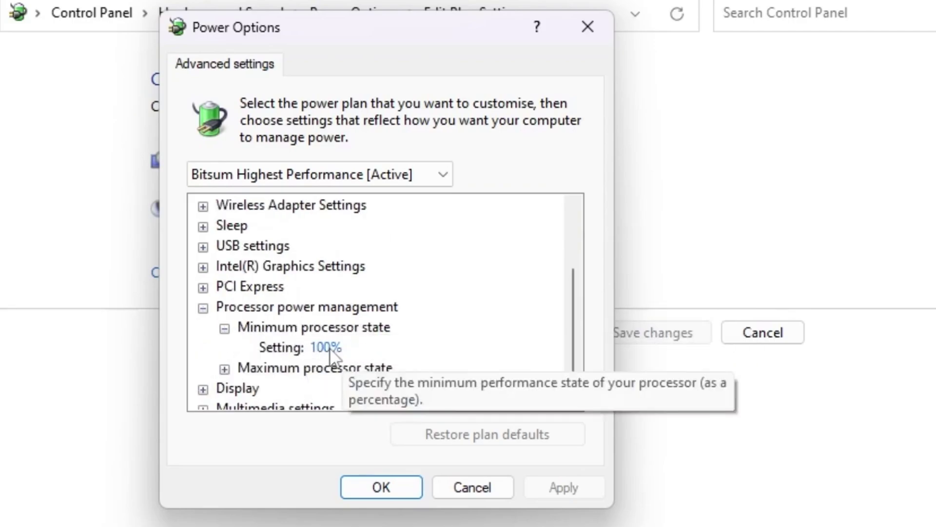
pyautogui.click(225, 369)
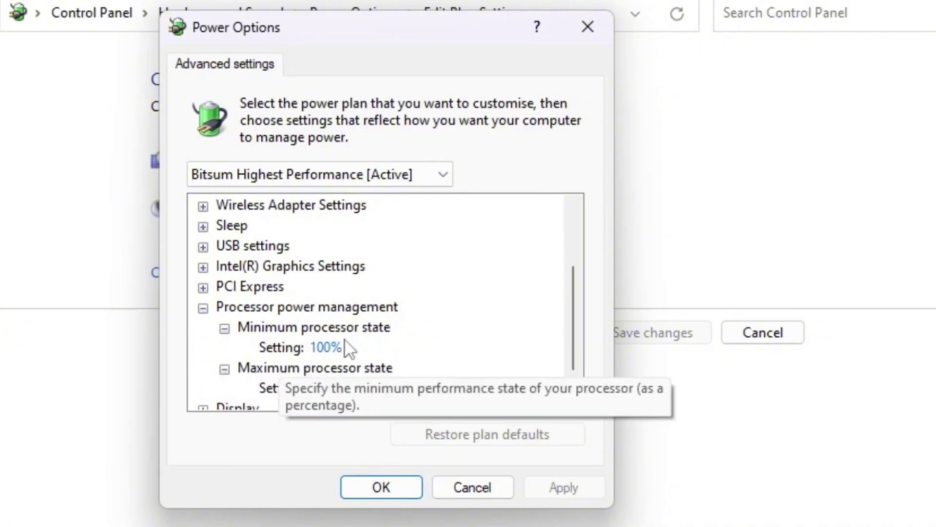
pyautogui.scroll(-1, 376, 363)
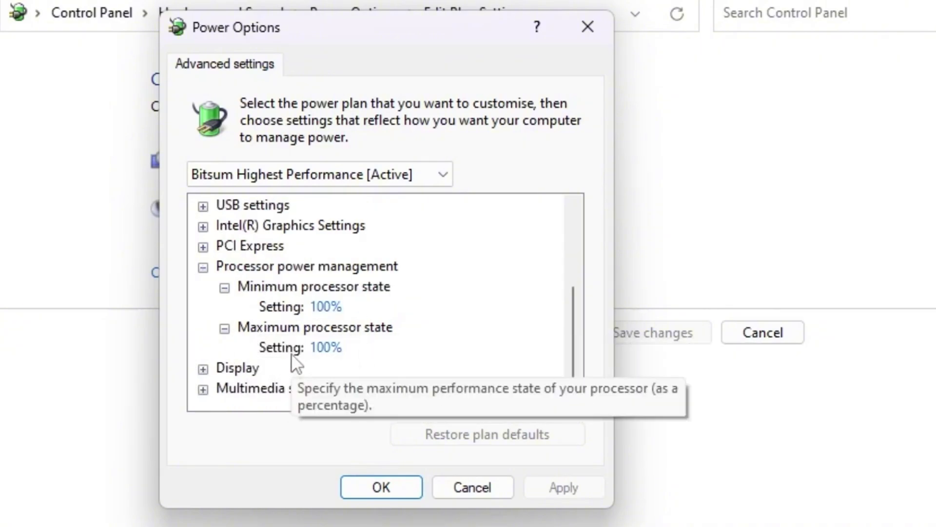
# - Check USB selective suspend shows Enabled, then confirm the advanced power settings with OK
pyautogui.scroll(1, 267, 269)
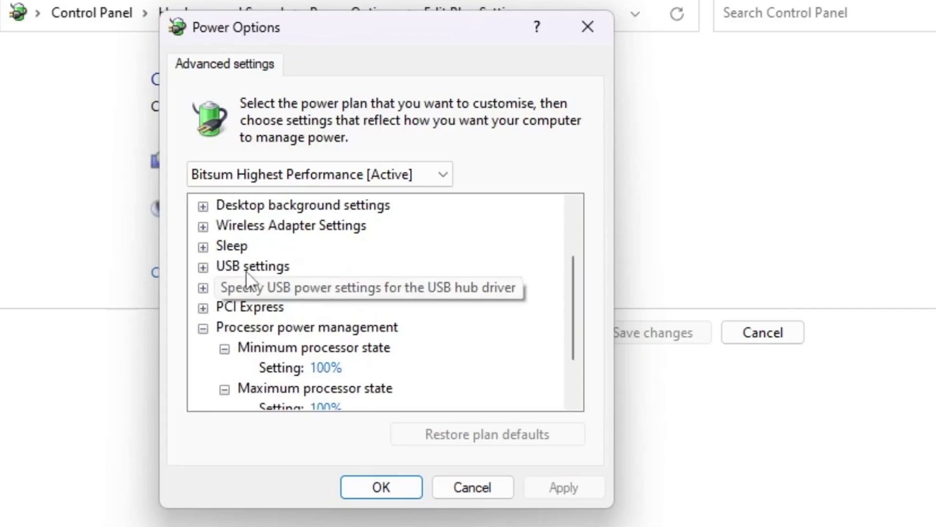
pyautogui.click(203, 267)
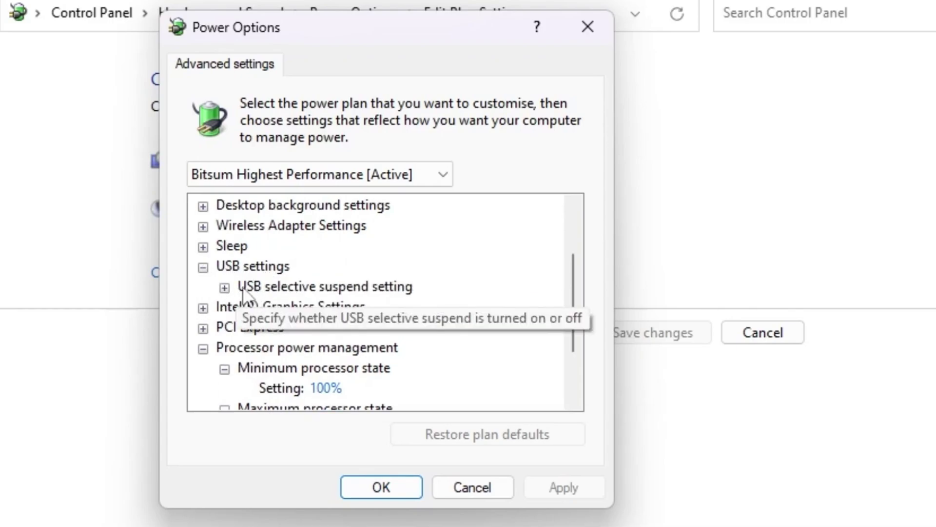
pyautogui.click(225, 288)
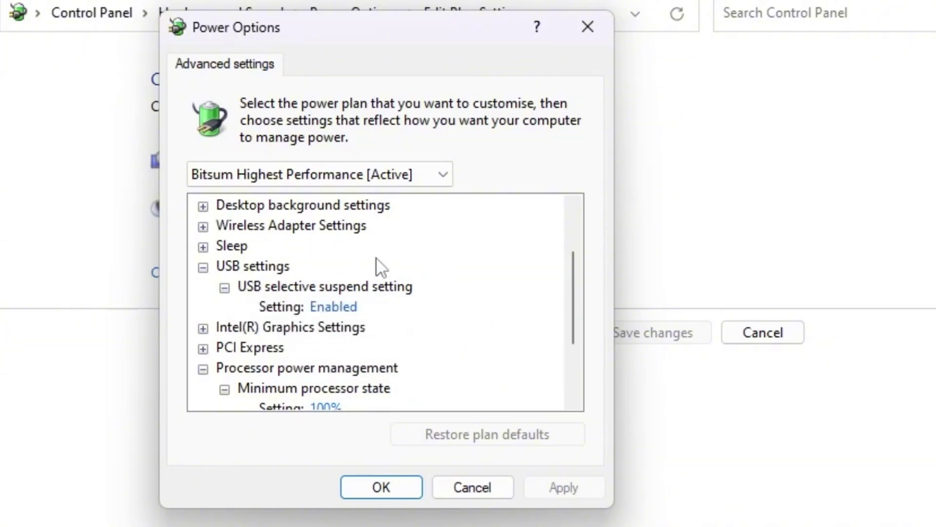
pyautogui.click(395, 489)
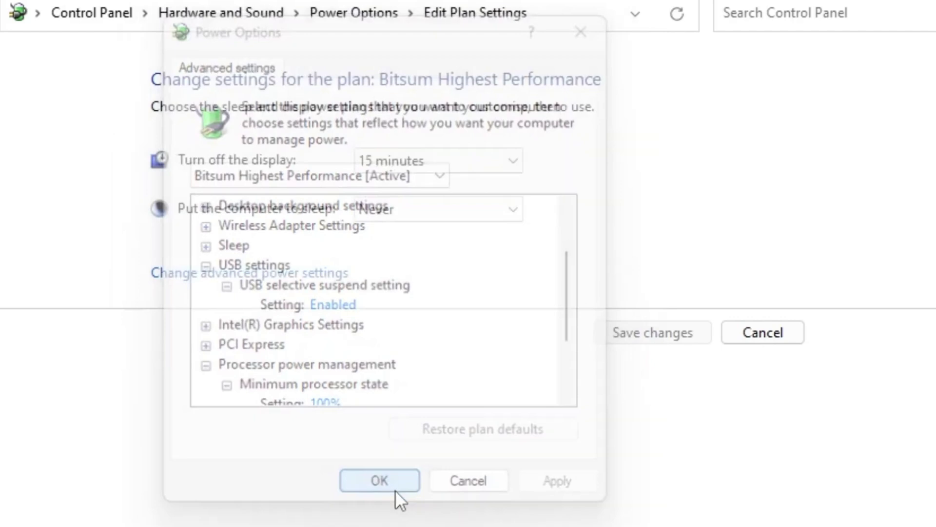